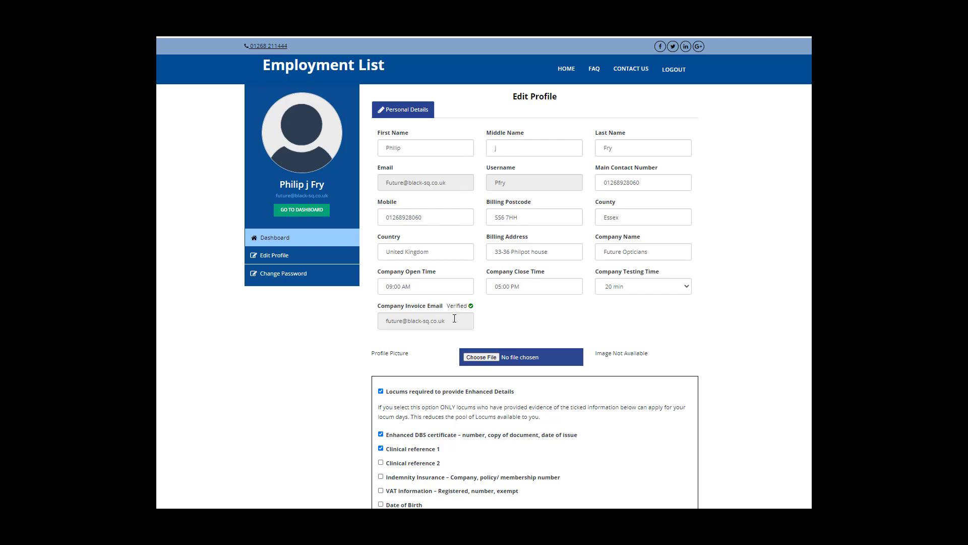
Step: Check the company invoice email and the enhanced details required from locums, and submit the employer profile
drag(453, 320, 384, 321)
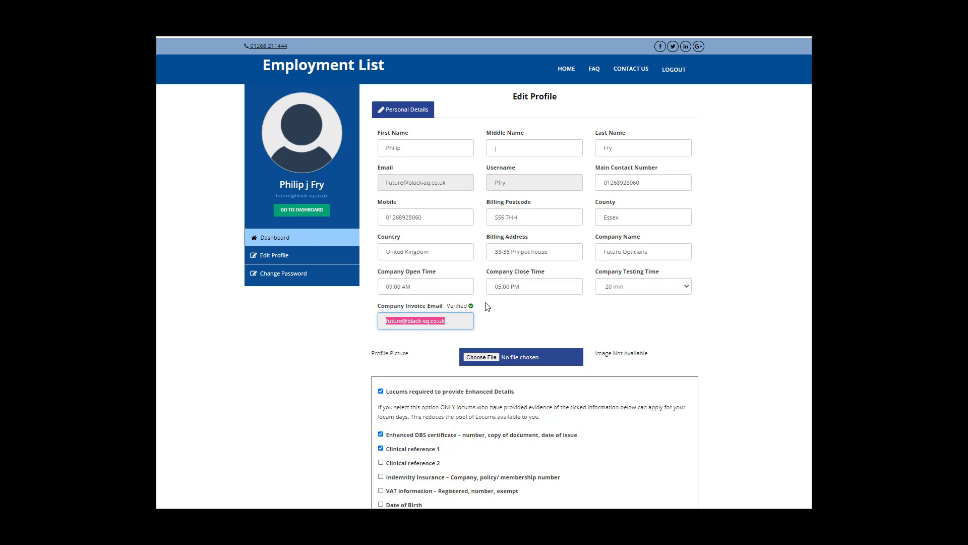
click(523, 325)
scroll(523, 325, down, 3)
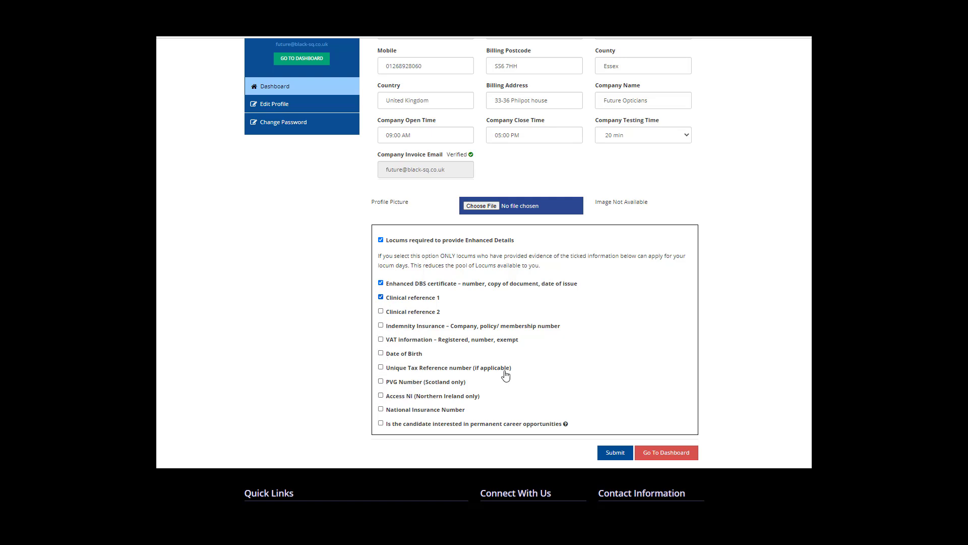
click(611, 456)
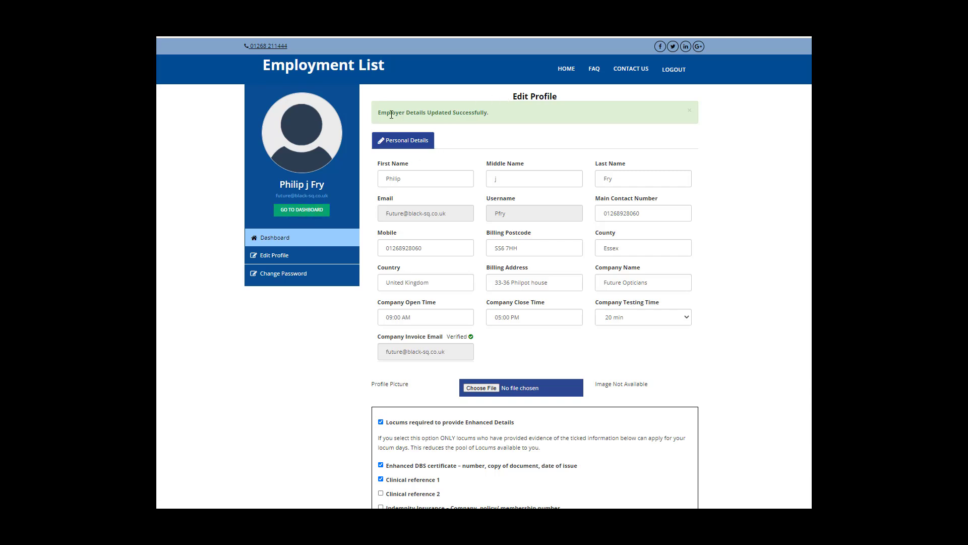
Step: Go to the user list from the dashboard to check the user types, and open a blank form for adding a user
scroll(474, 186, down, 1)
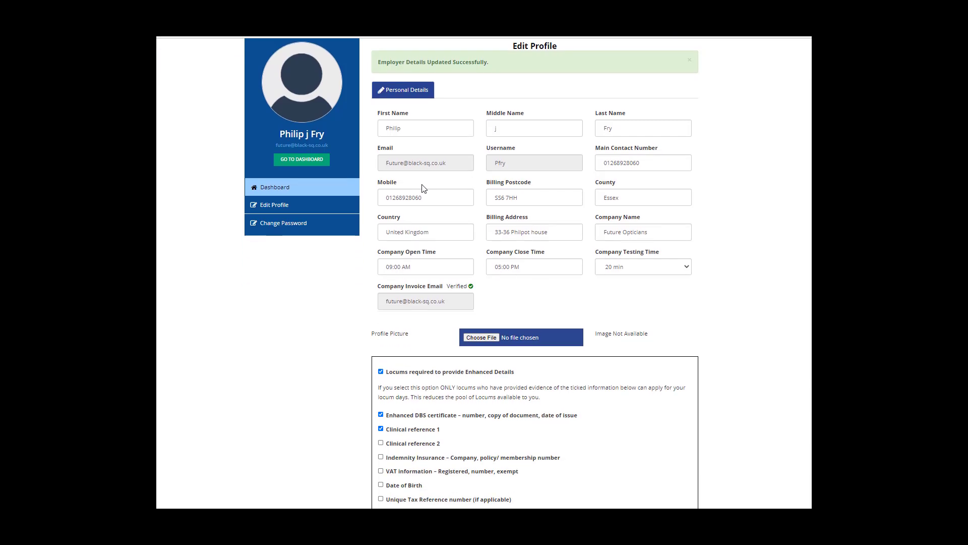
click(302, 160)
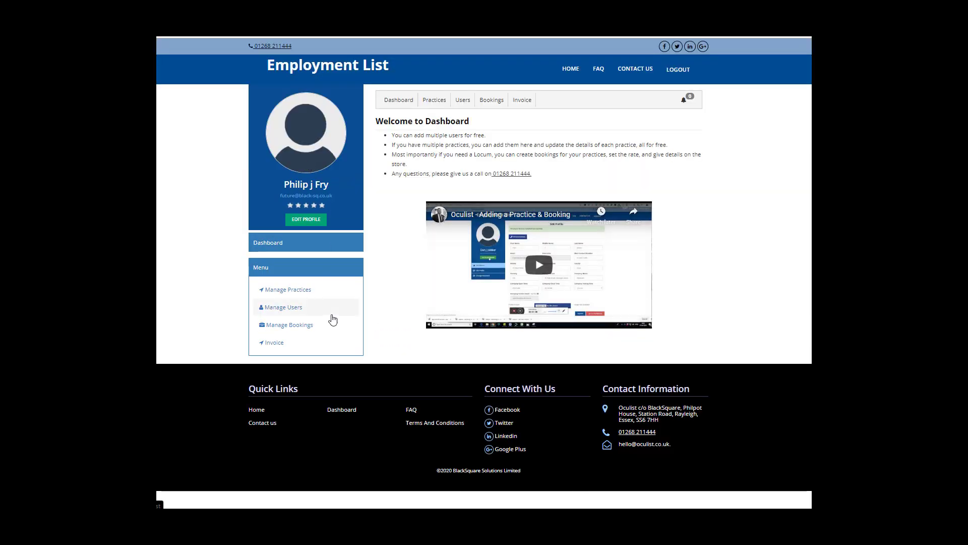
click(296, 312)
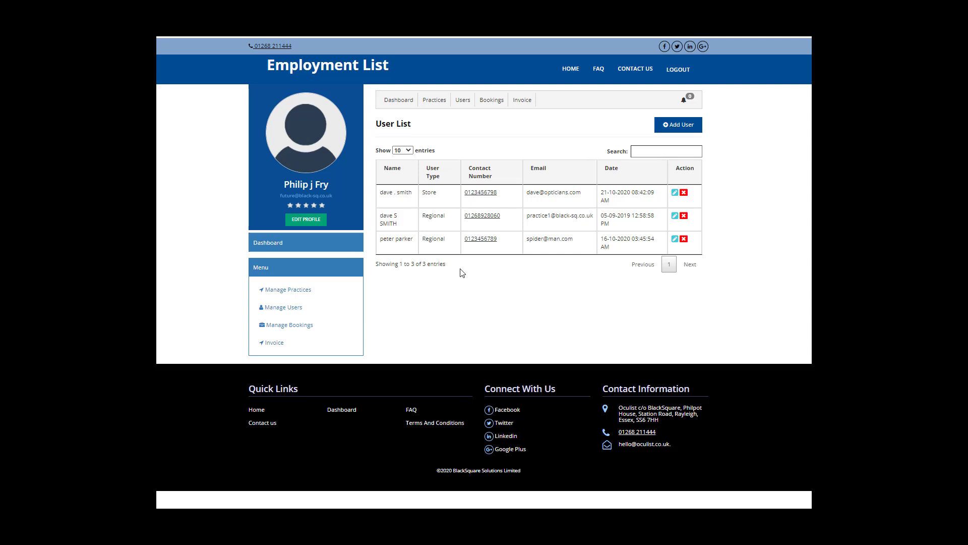
double_click(429, 192)
drag(451, 219, 423, 220)
click(684, 127)
click(513, 171)
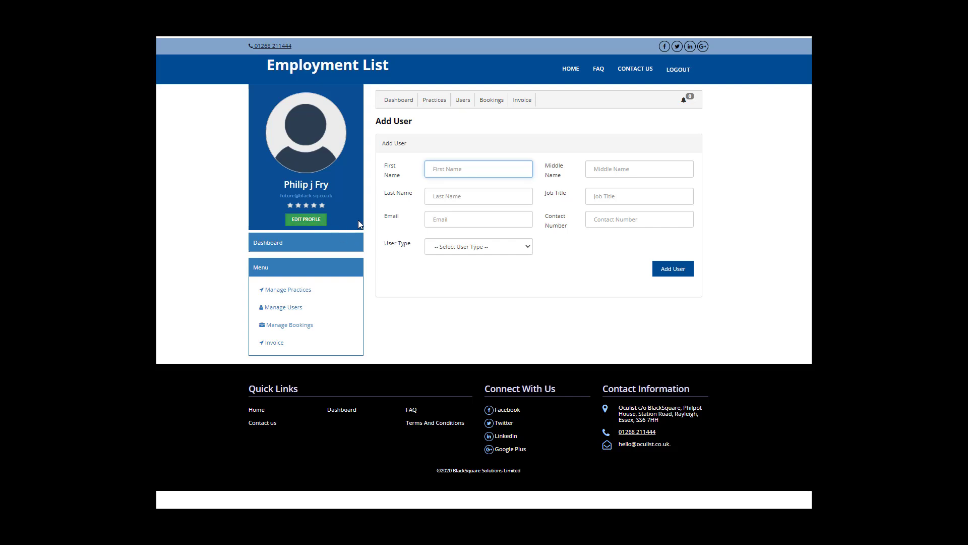
Step: Return to the dashboard and open the "oculist - rayeigh" practice from the practice list for editing
click(395, 104)
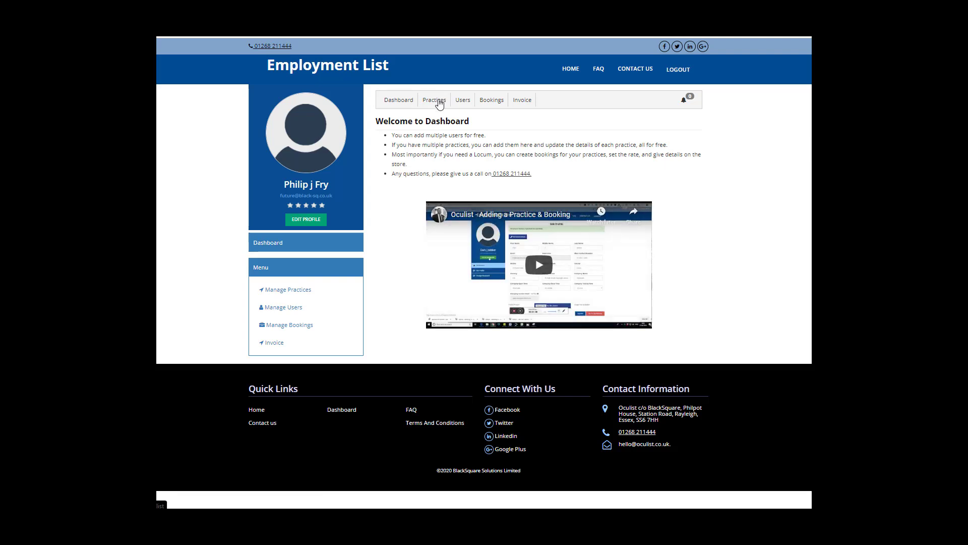
click(437, 102)
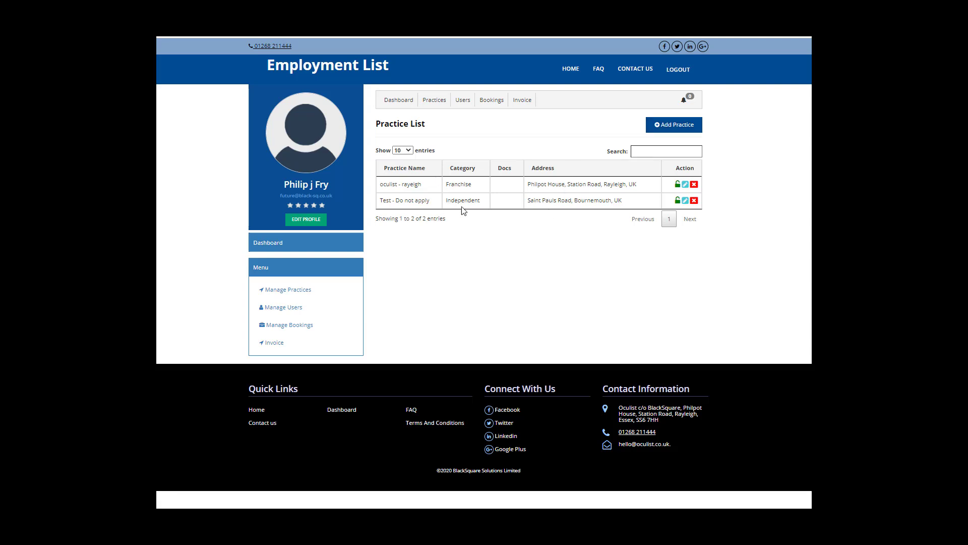
click(684, 185)
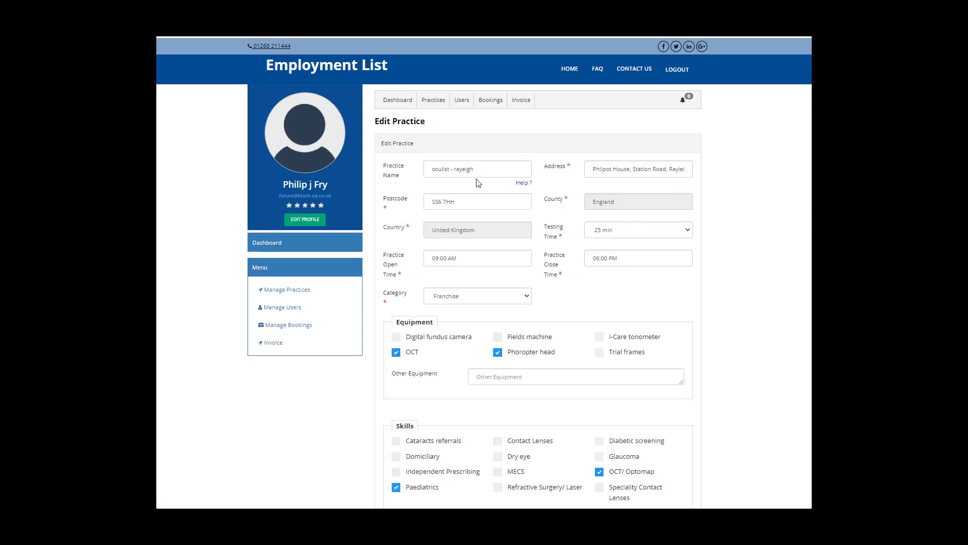
Step: Re-enter the practice's address by searching for "phil" and choosing the first suggested address
drag(430, 169, 508, 167)
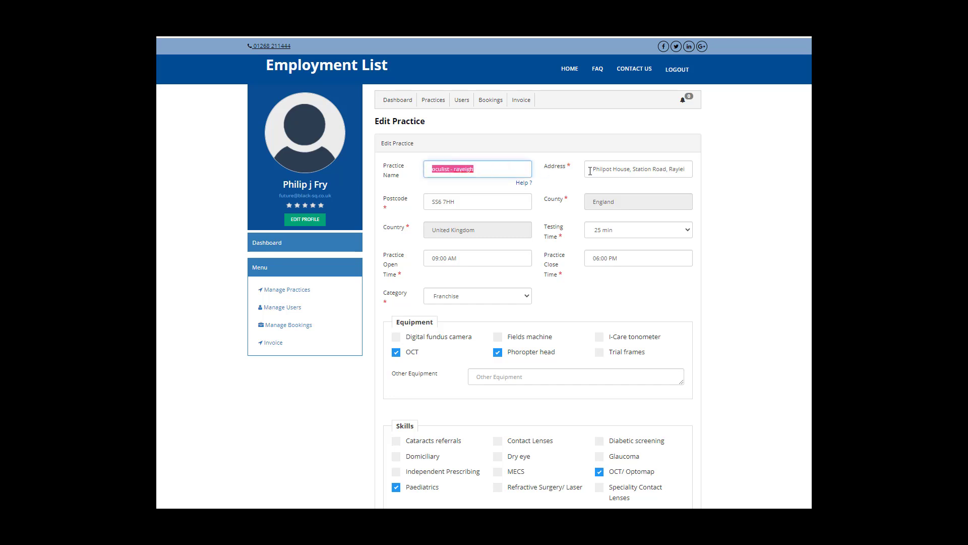
drag(589, 169, 730, 164)
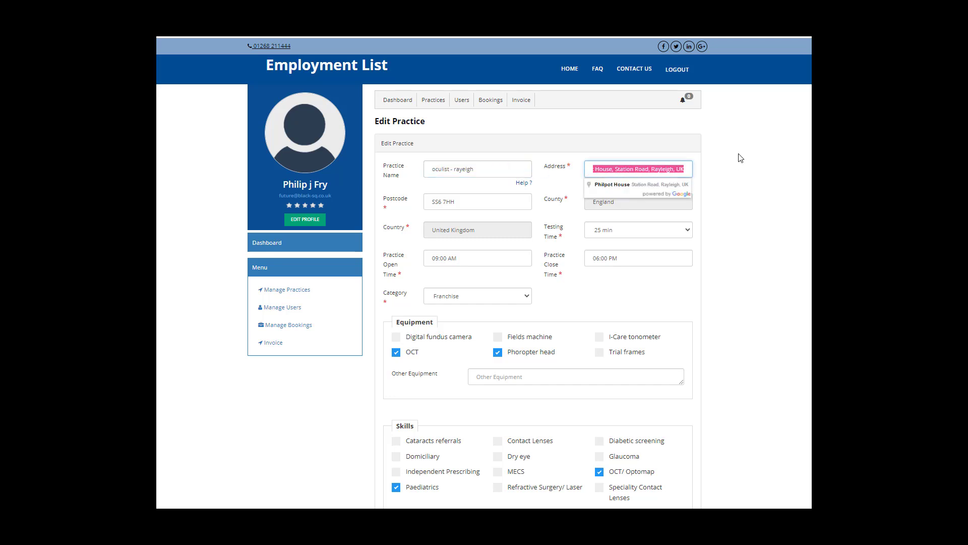
text(phil)
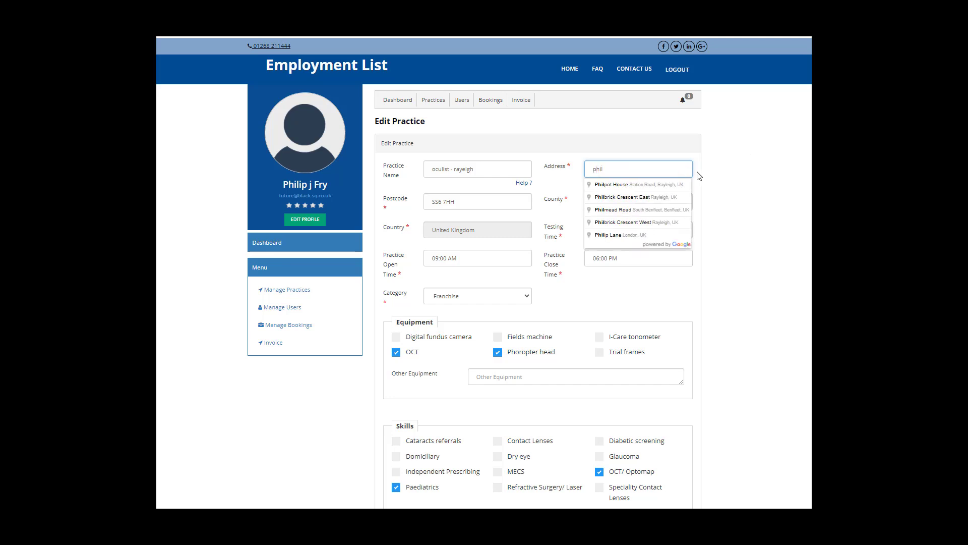
click(652, 185)
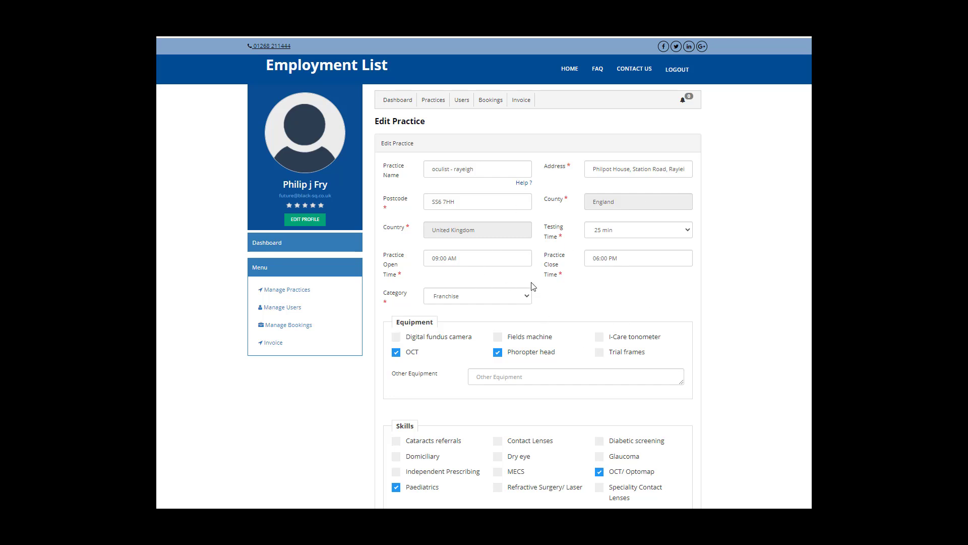
Step: Keep Franchise as the practice category and add Trial frames to the practice's equipment
scroll(536, 286, down, 2)
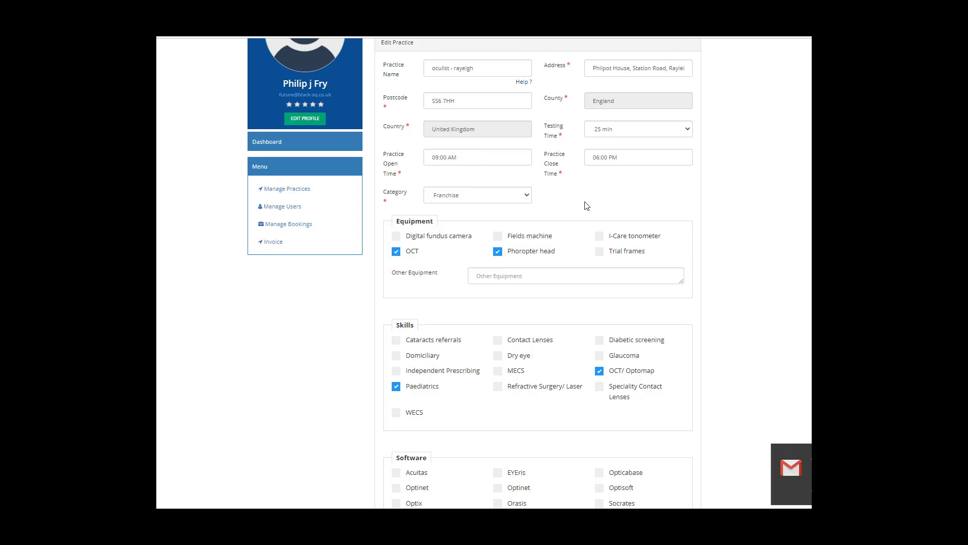
click(482, 197)
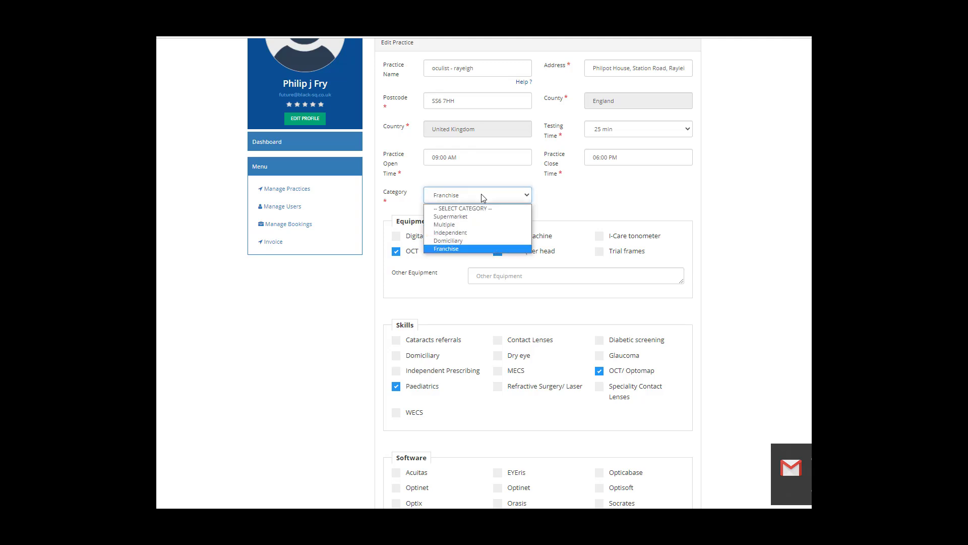
click(483, 197)
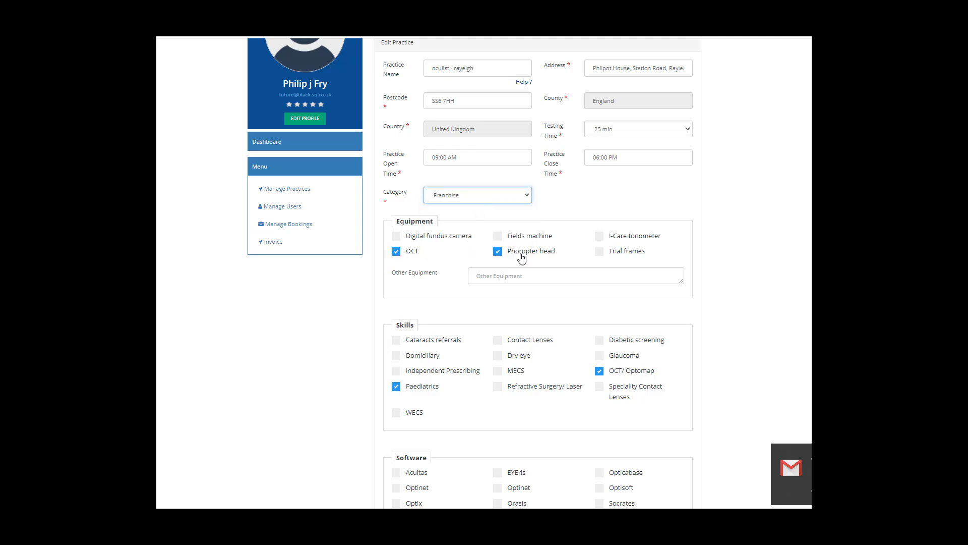
click(599, 254)
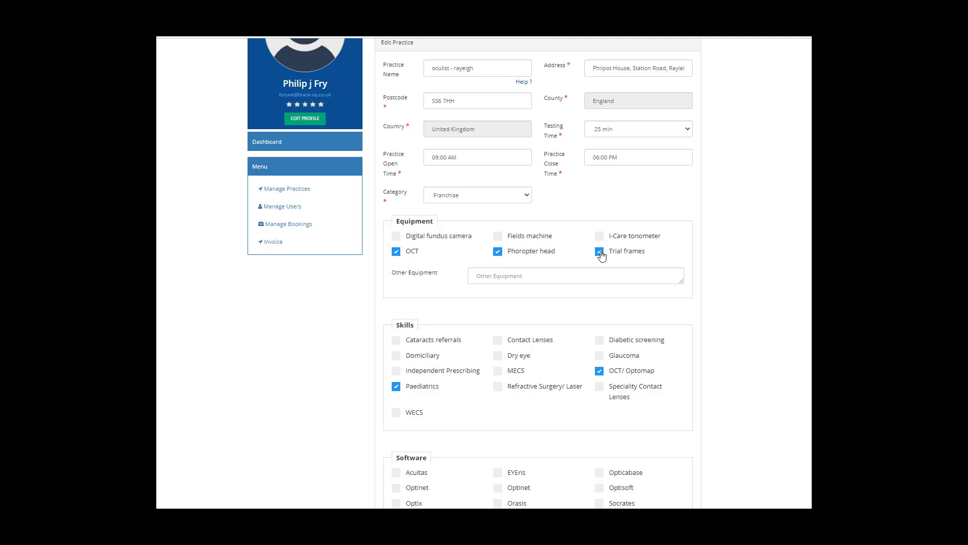
scroll(601, 256, down, 2)
click(492, 175)
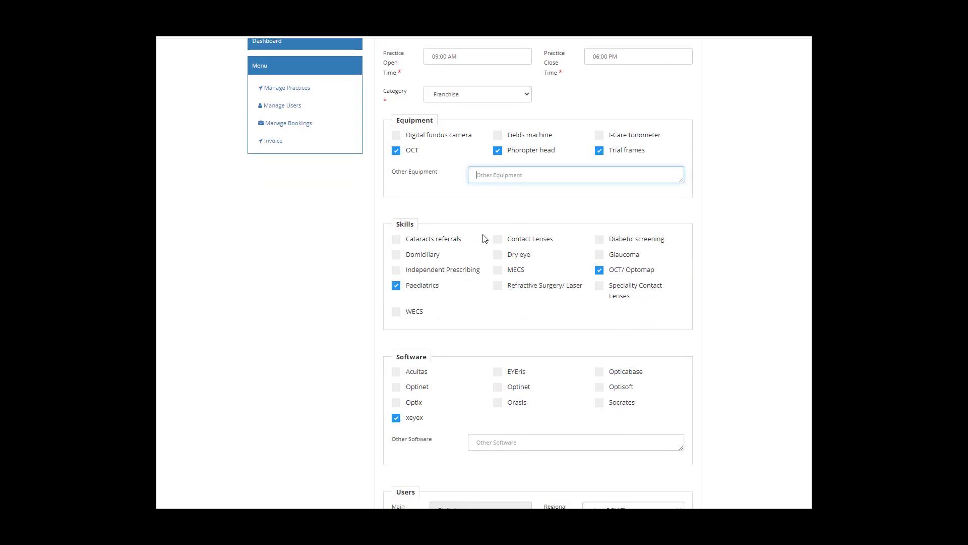
Step: Assign the second listed regional user to the practice and keep its current store user
scroll(481, 240, down, 1)
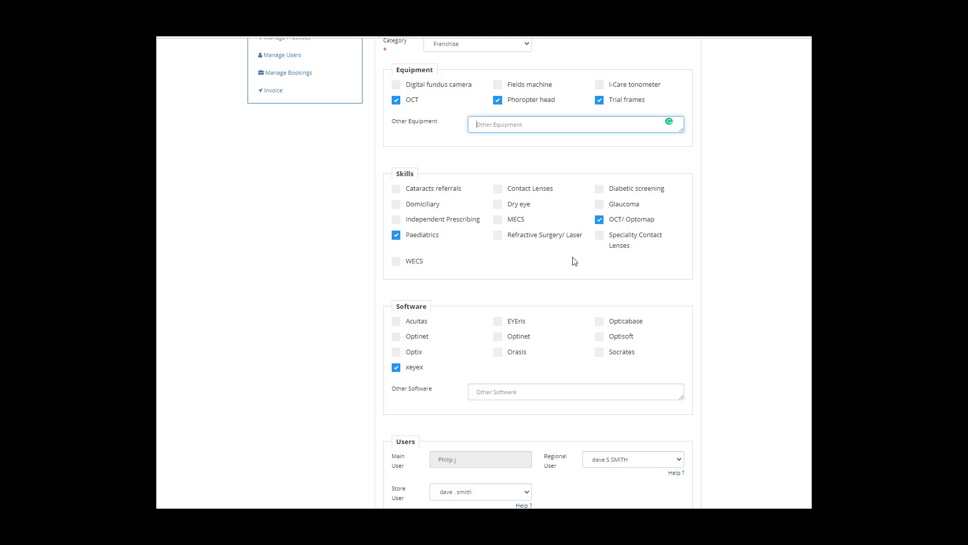
scroll(575, 261, down, 2)
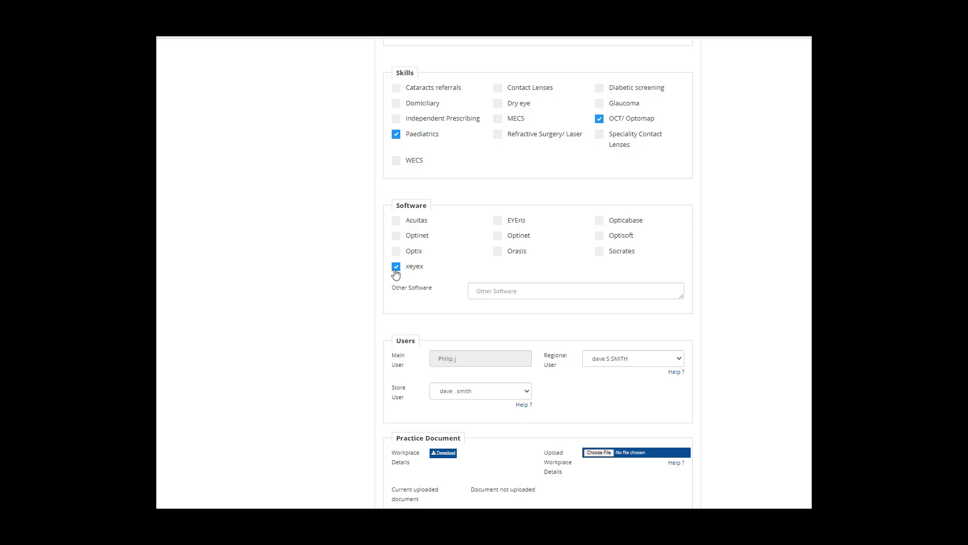
scroll(574, 273, down, 3)
click(608, 209)
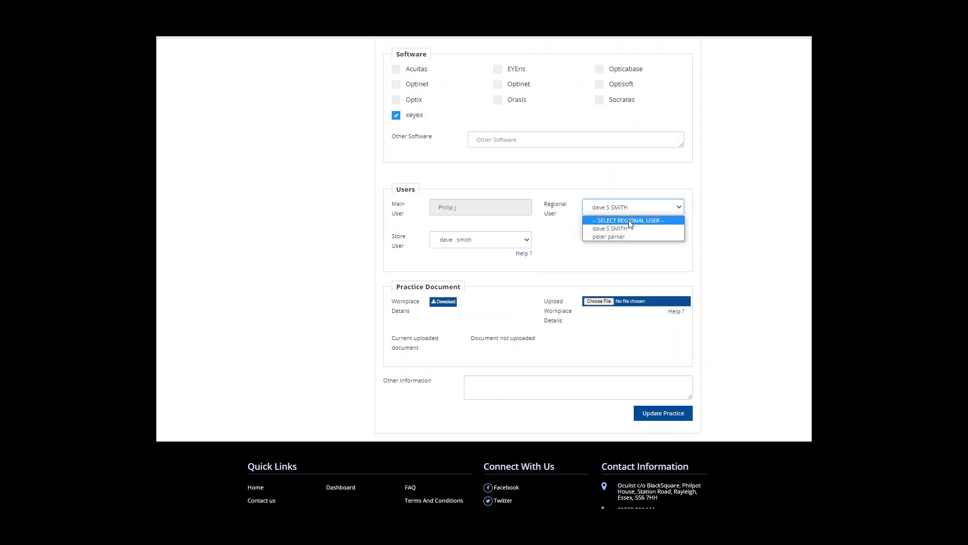
click(626, 237)
click(457, 244)
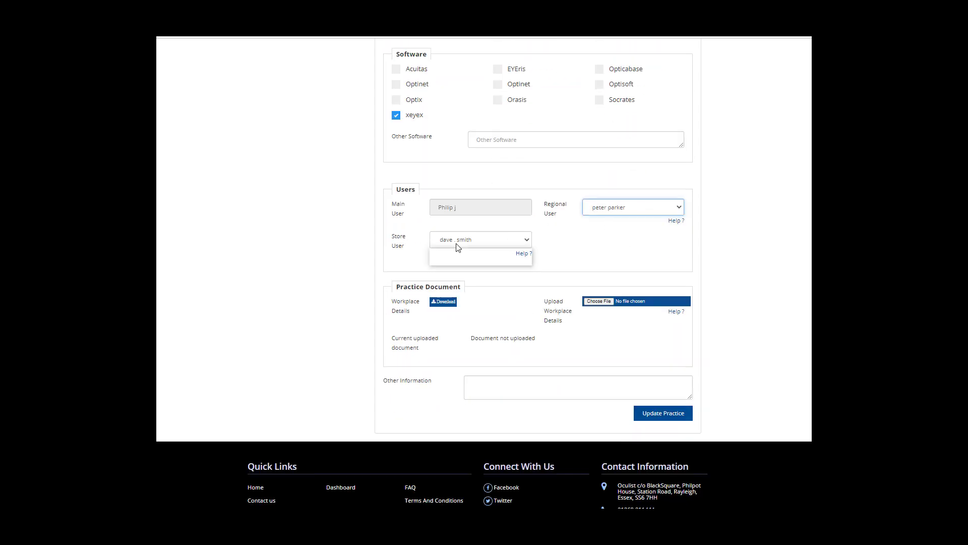
click(460, 261)
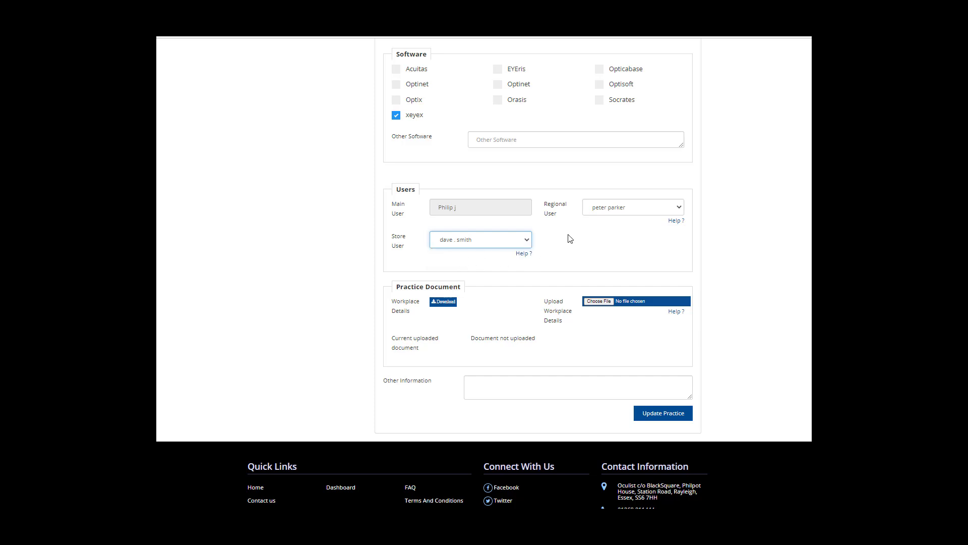
Step: Leave the practice's other information blank and save the practice update
scroll(447, 262, down, 1)
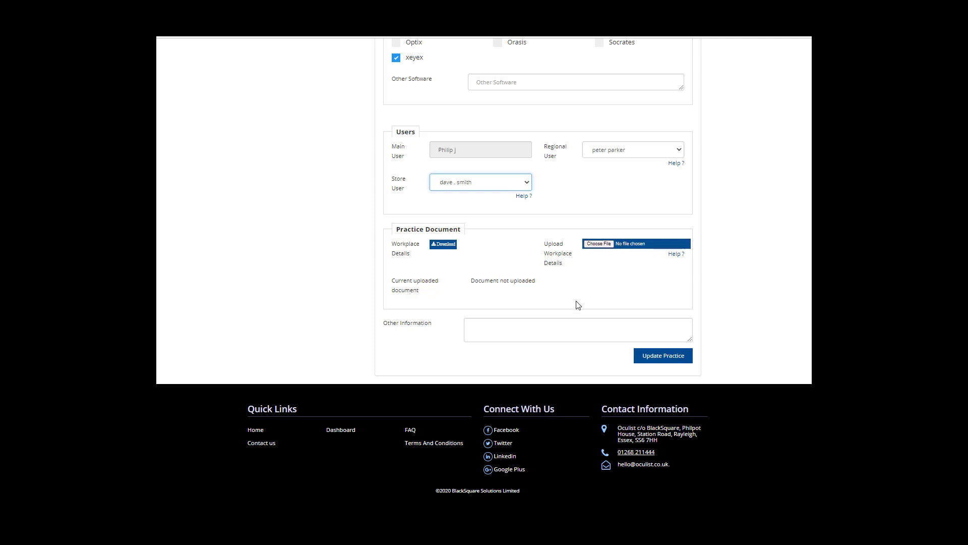
click(556, 334)
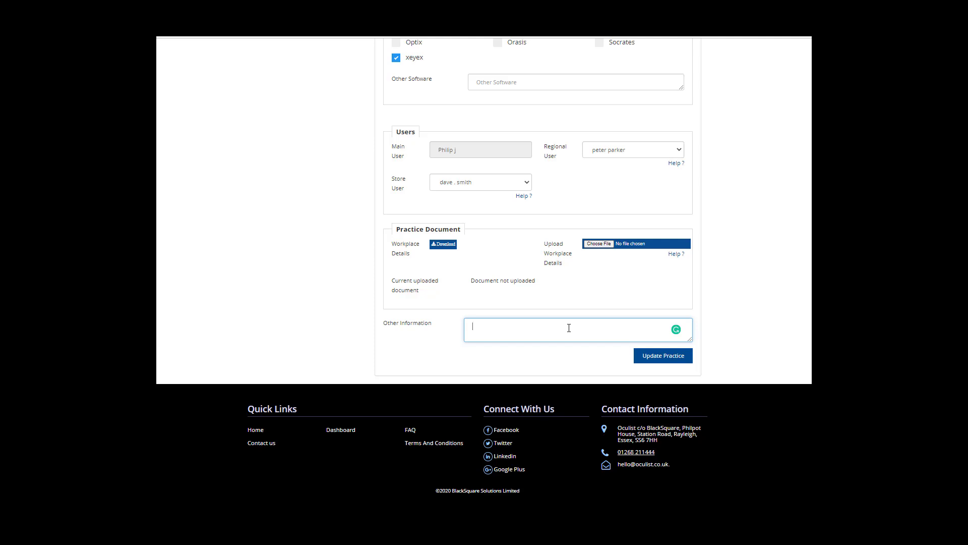
click(654, 360)
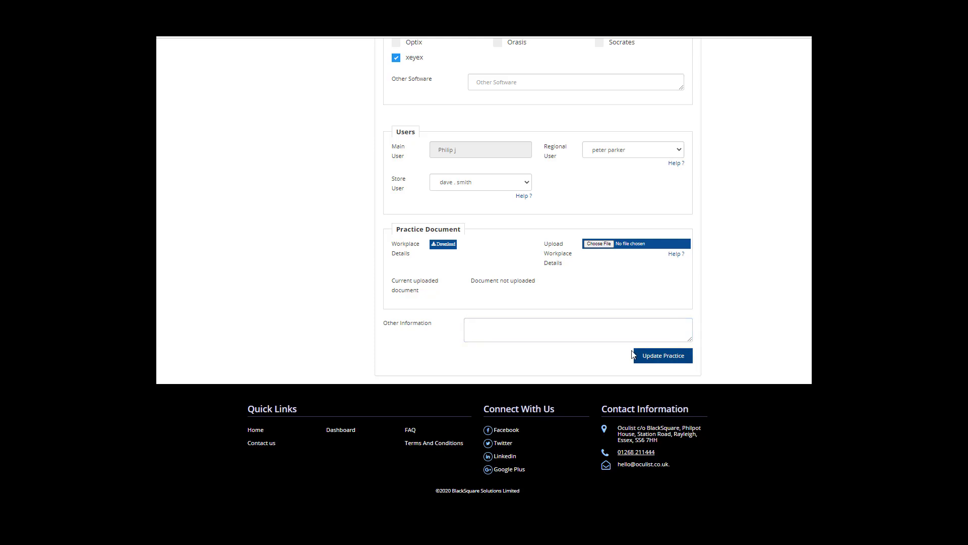
scroll(621, 340, up, 3)
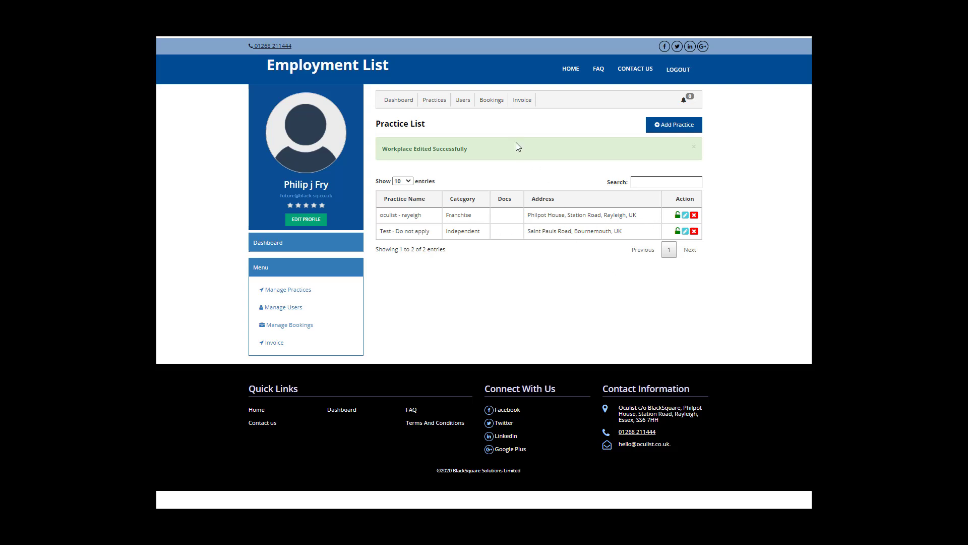
Step: Start a new booking for the "oculist - rayeigh" practice with the booking title Optometrist
click(495, 103)
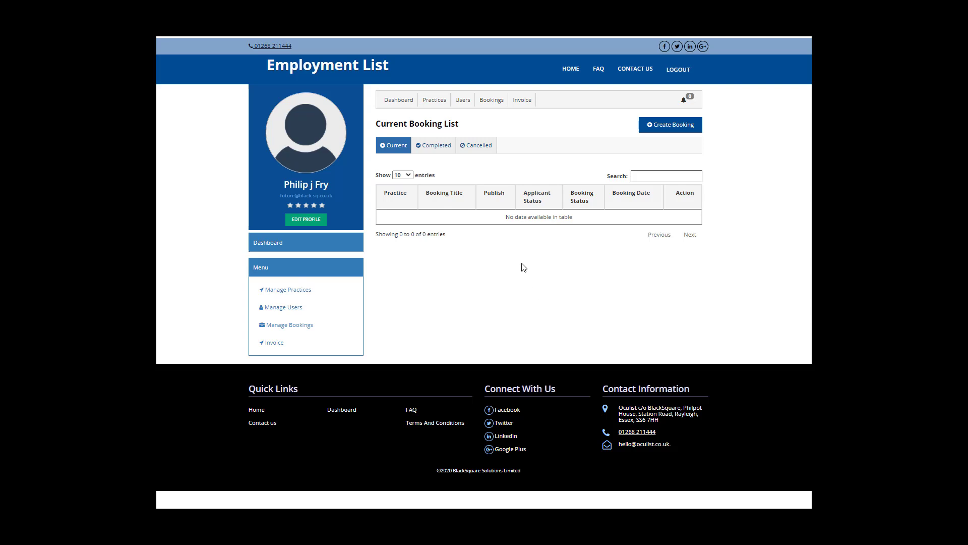
click(670, 126)
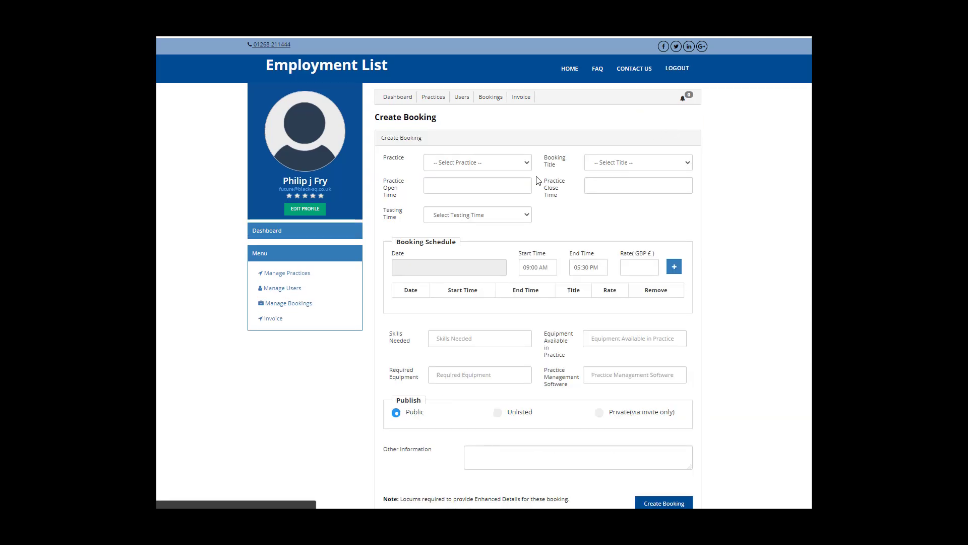
click(504, 163)
click(502, 192)
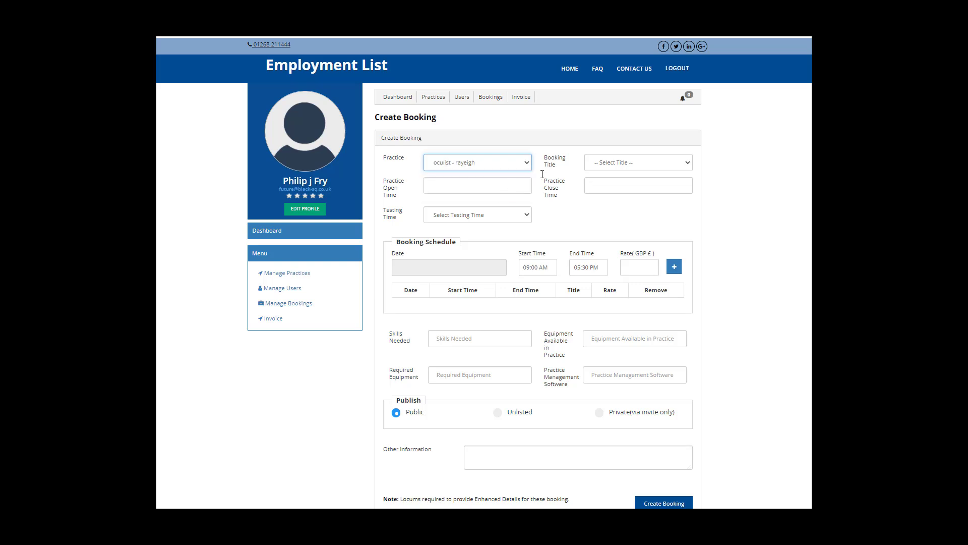
click(621, 163)
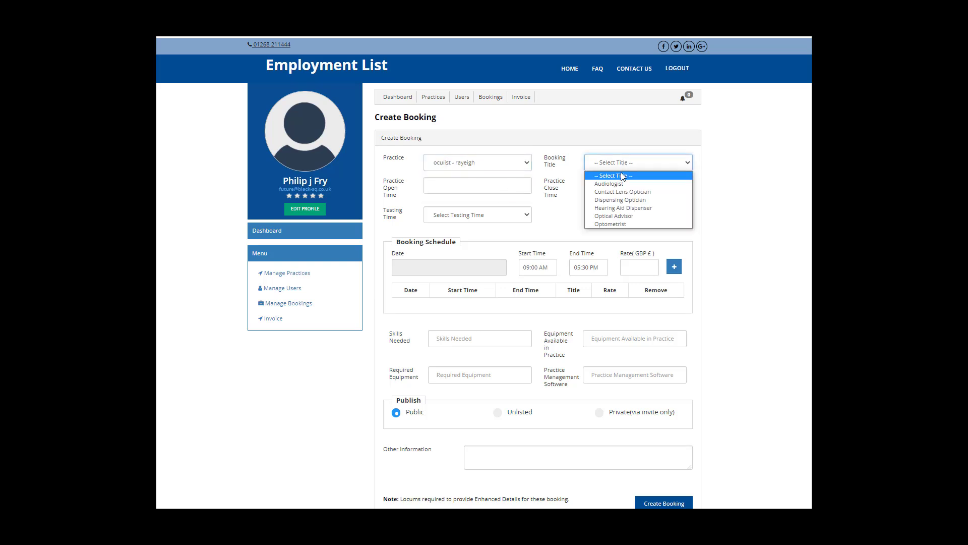
click(628, 224)
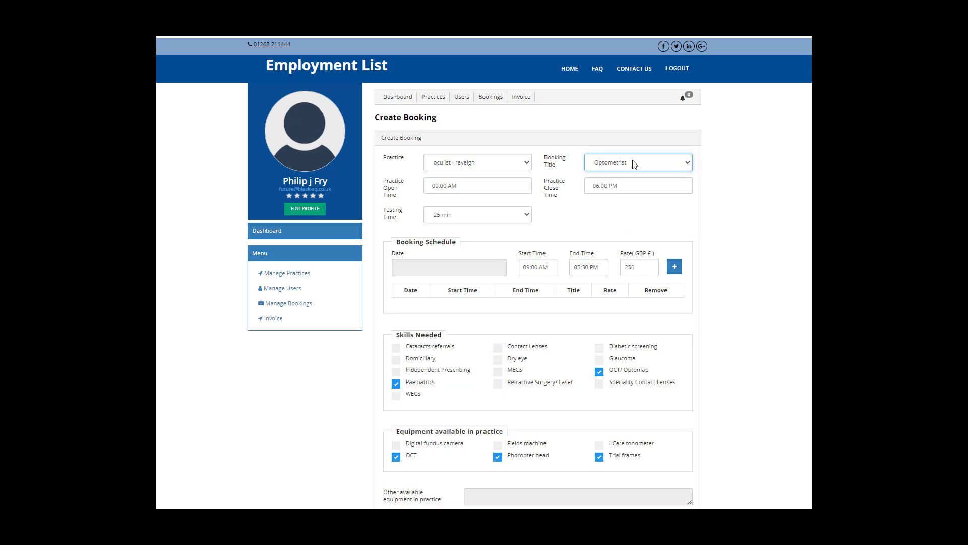
Step: Add 21 October 2020 to the booking schedule, from 09:00 AM to 05:30 PM at a rate of £250
scroll(600, 212, down, 1)
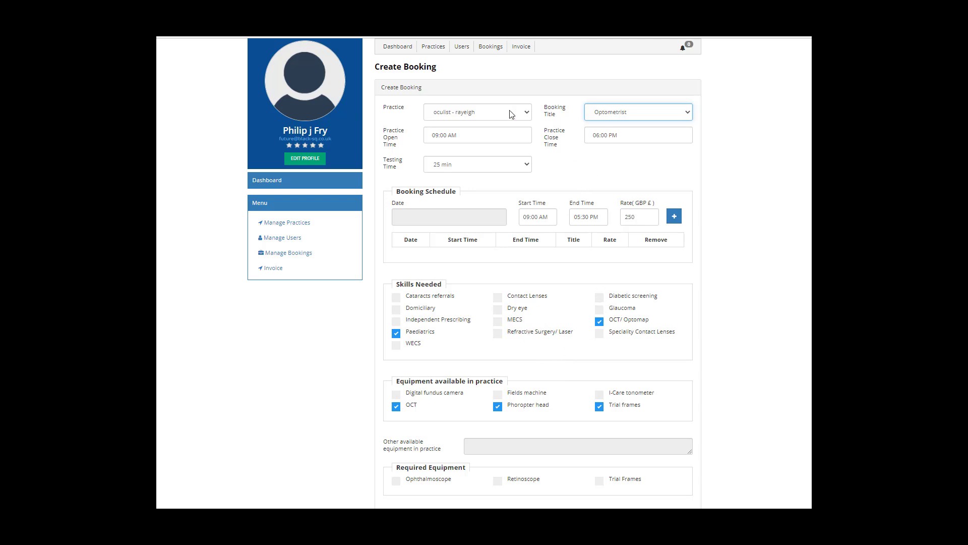
click(458, 217)
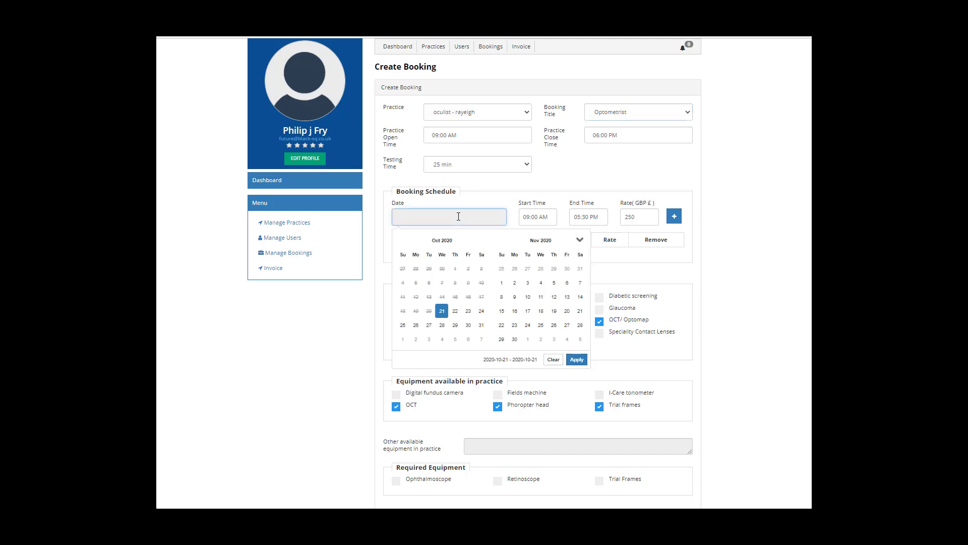
click(441, 313)
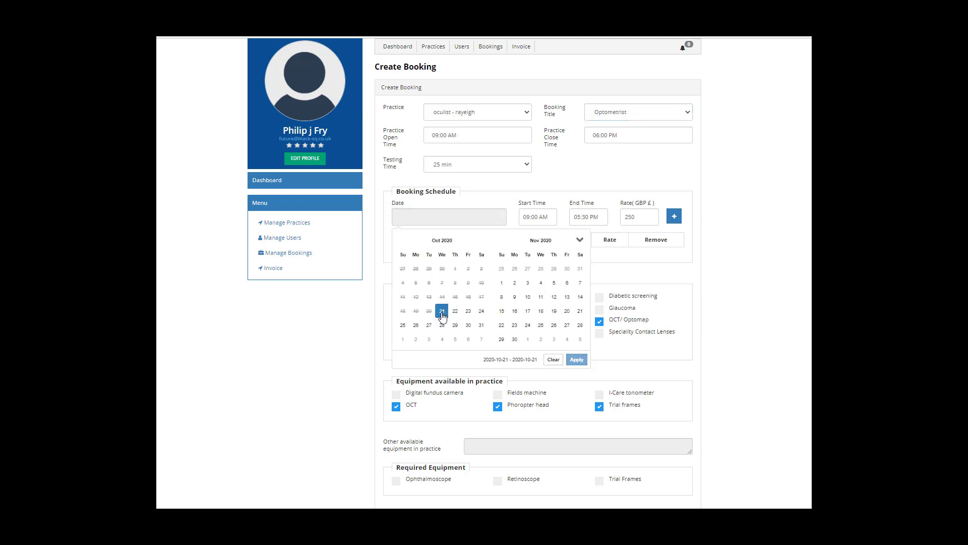
click(442, 313)
click(576, 360)
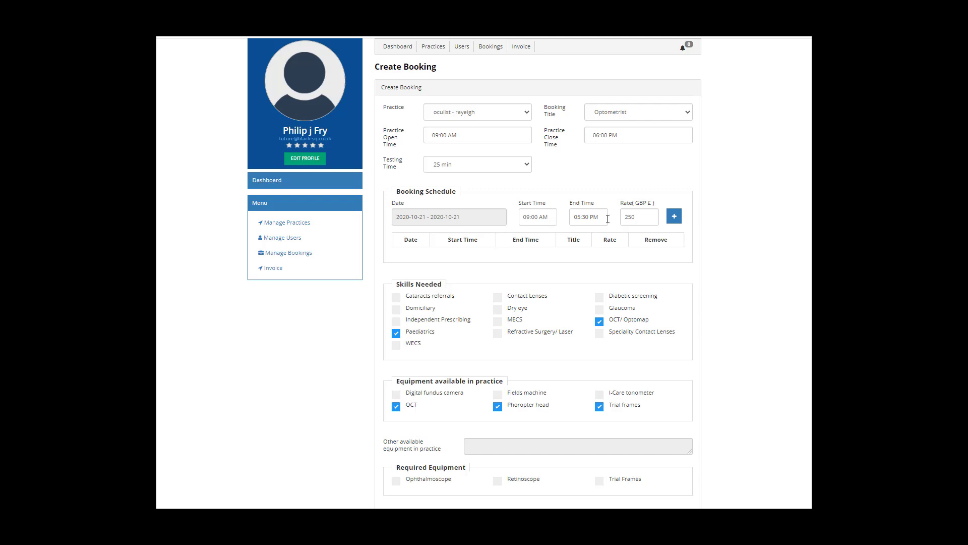
click(640, 217)
click(674, 217)
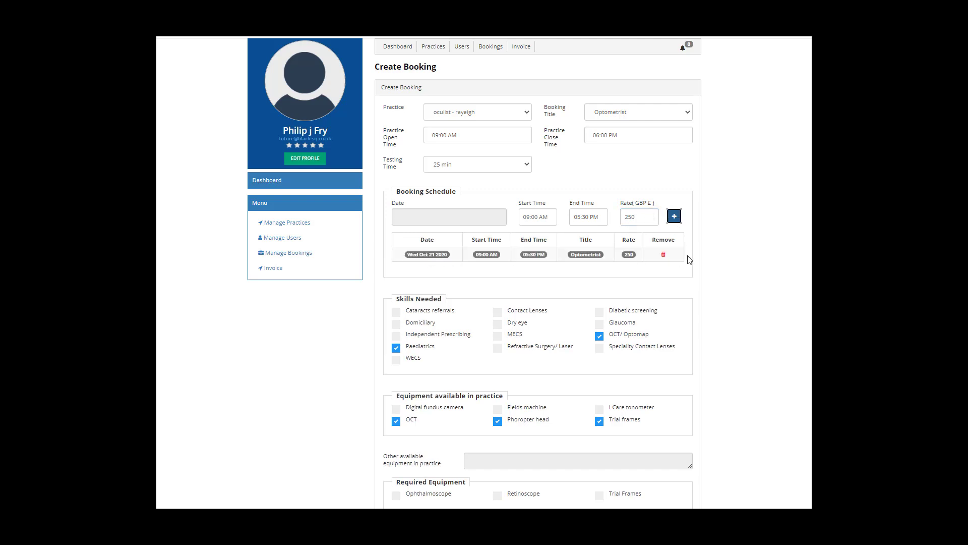
Step: Add 9 to 12 November 2020 to the booking schedule, from 09:00 AM to 05:30 PM at a rate of £350
click(469, 218)
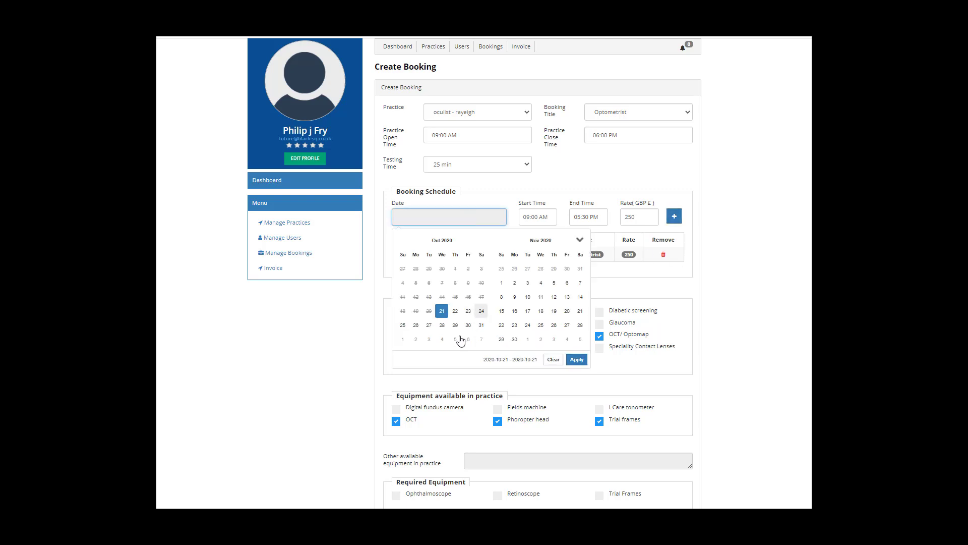
click(520, 299)
click(552, 300)
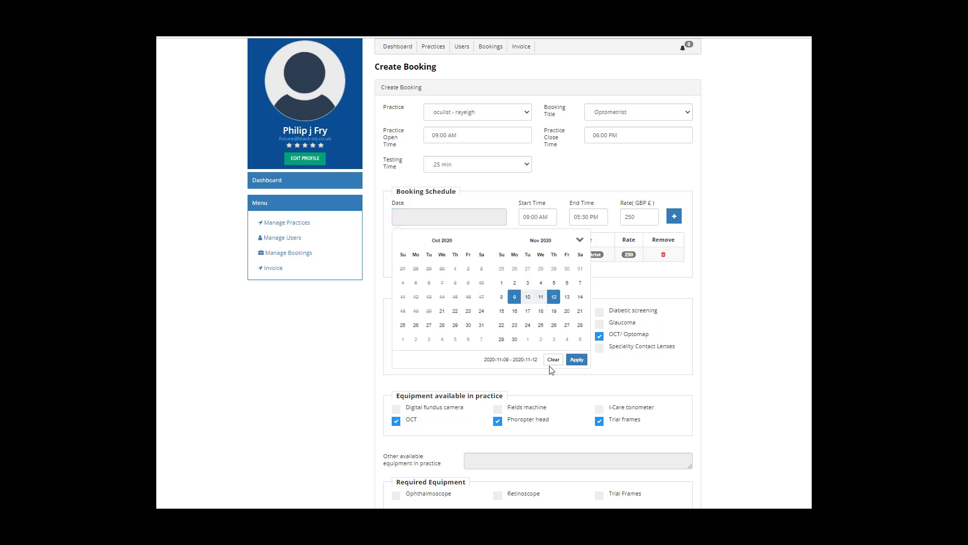
click(577, 360)
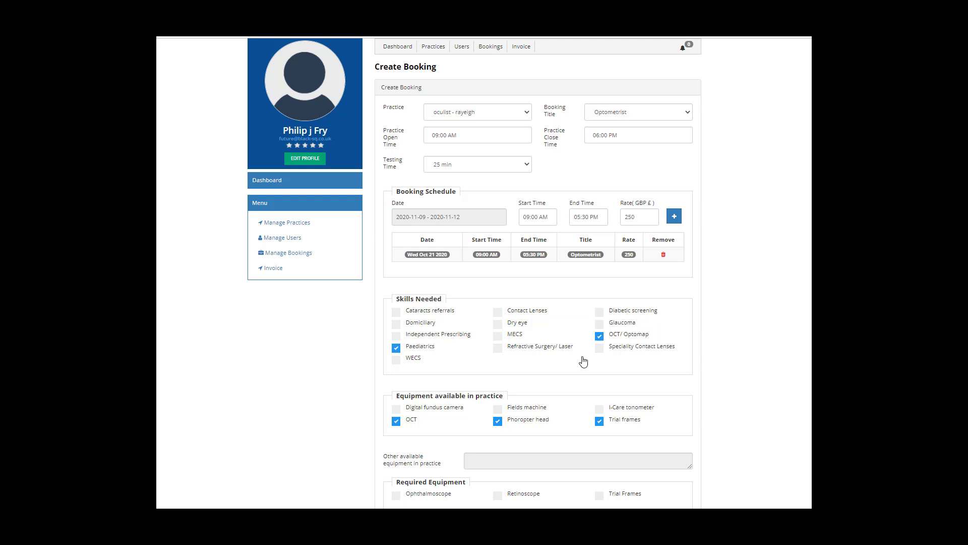
double_click(638, 220)
text(3)
click(675, 216)
click(675, 217)
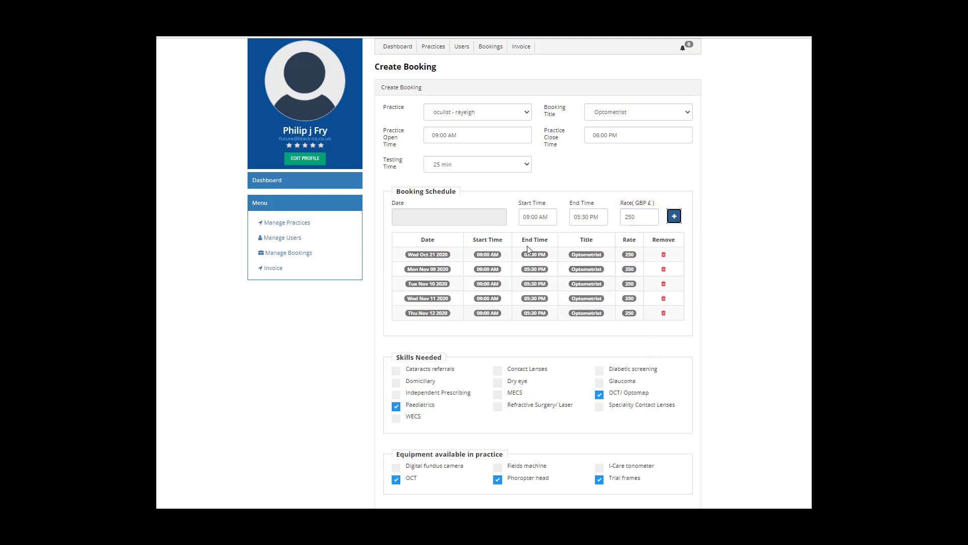
Step: Mark Trial Frames as required equipment for the booking, keeping the preselected skills and available practice equipment
scroll(440, 210, down, 2)
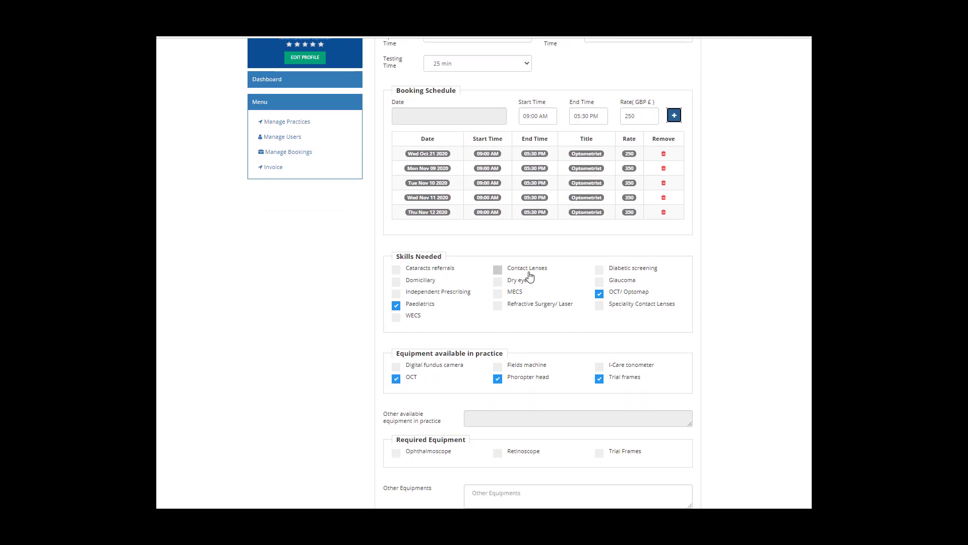
scroll(474, 348, down, 1)
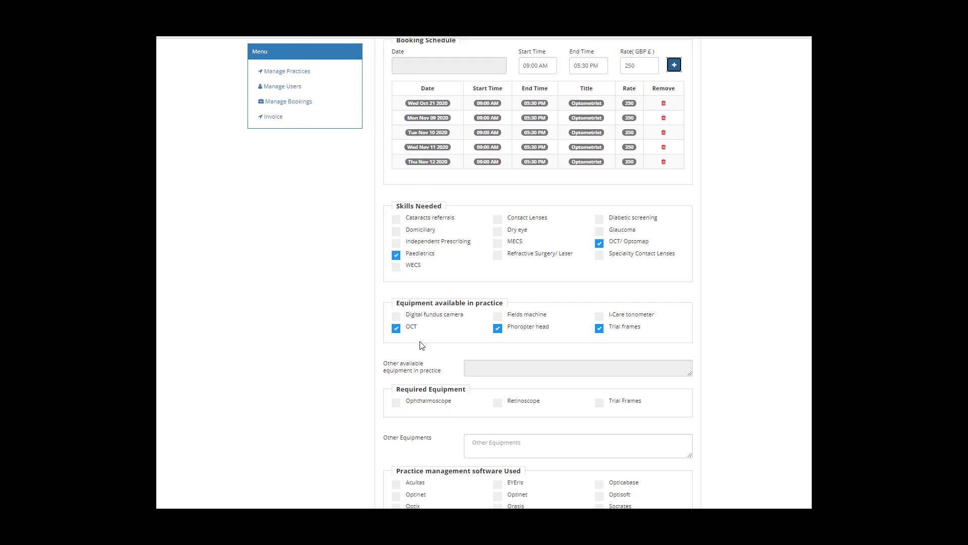
scroll(603, 391, down, 2)
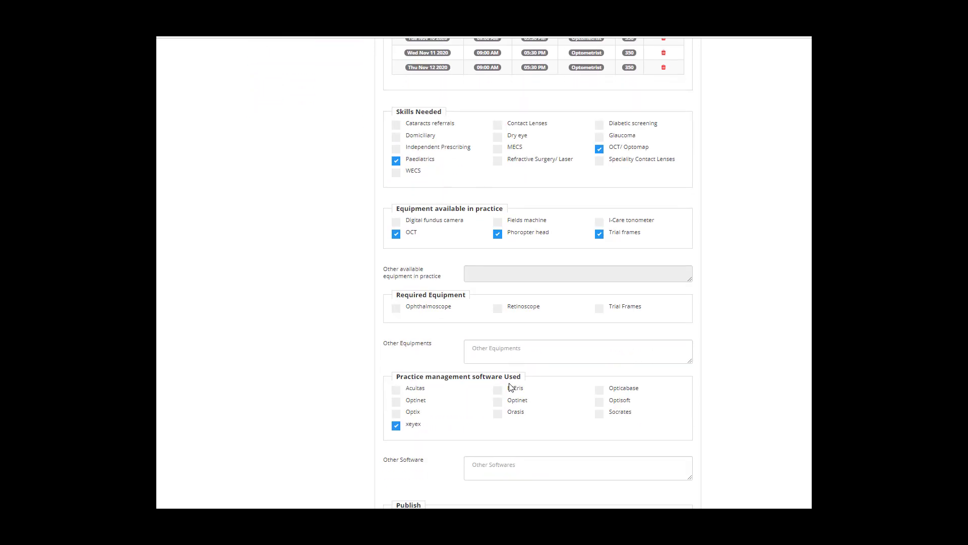
click(598, 305)
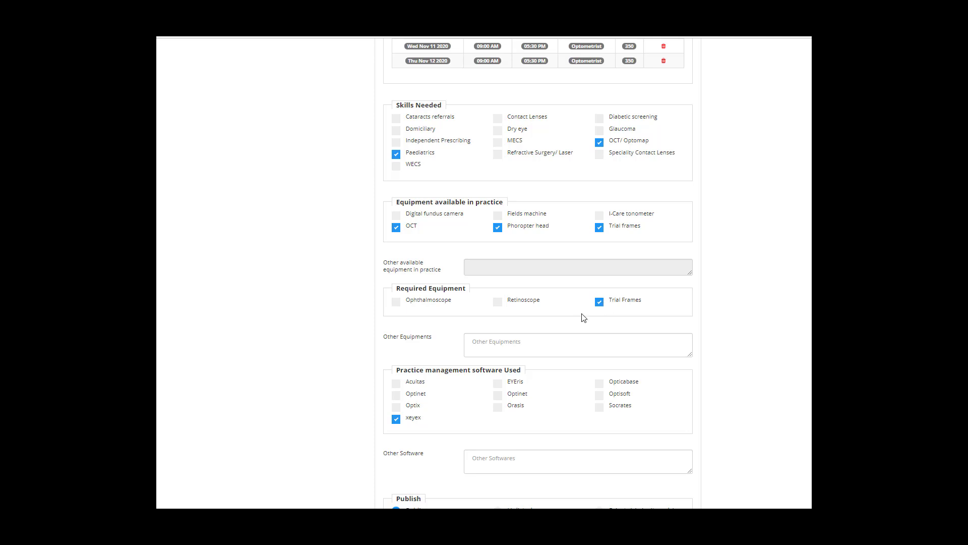
Step: Keep the booking published as Public with no other information, read the note on Enhanced Details, and create the booking
scroll(581, 317, down, 3)
scroll(581, 313, down, 1)
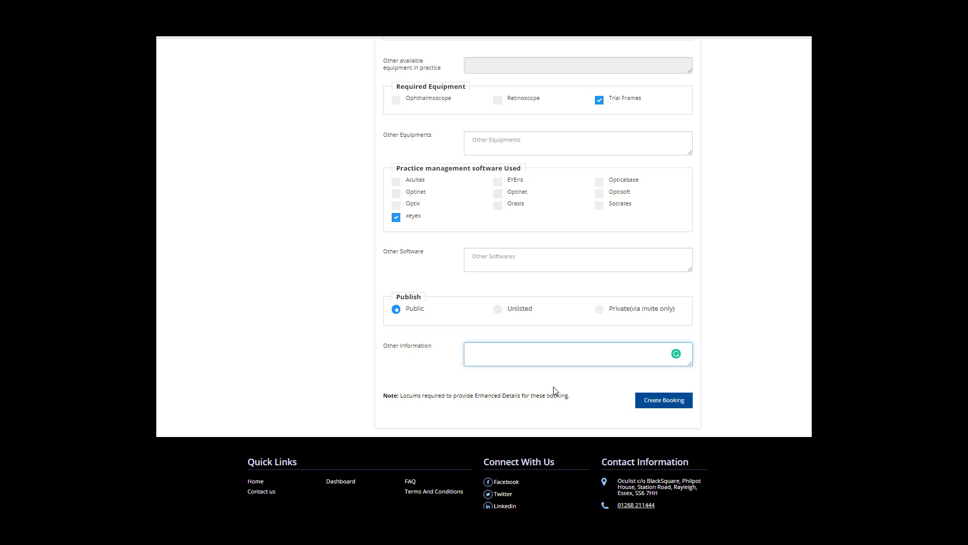
drag(579, 398, 380, 398)
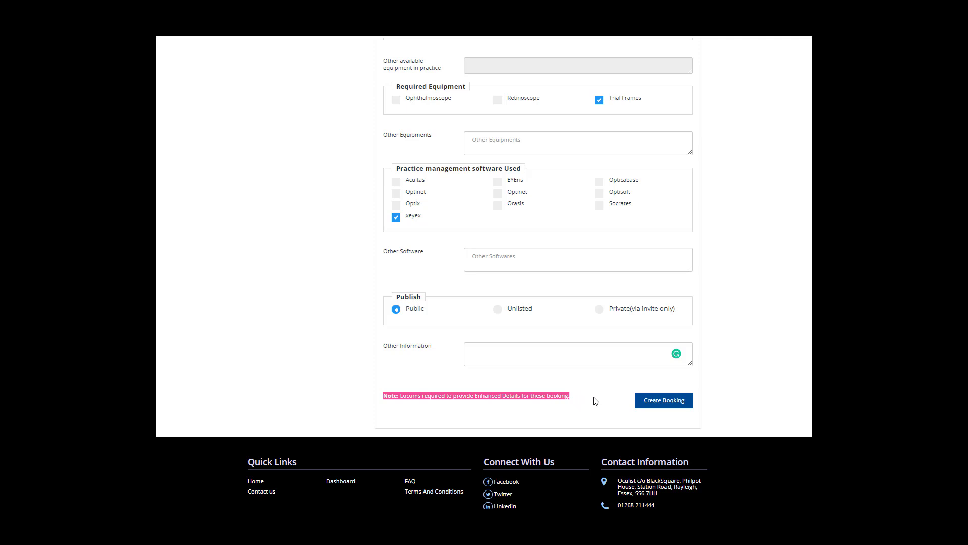
click(670, 403)
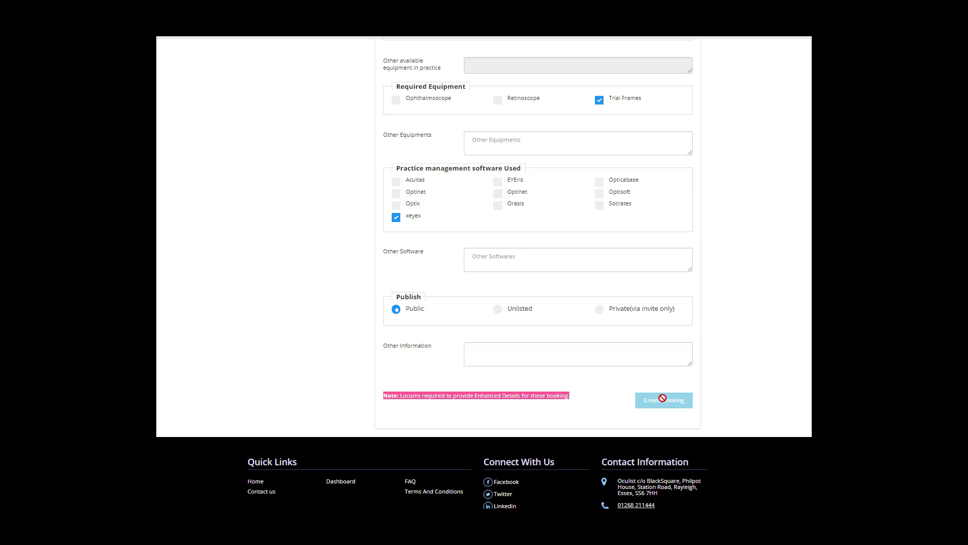
scroll(662, 398, up, 8)
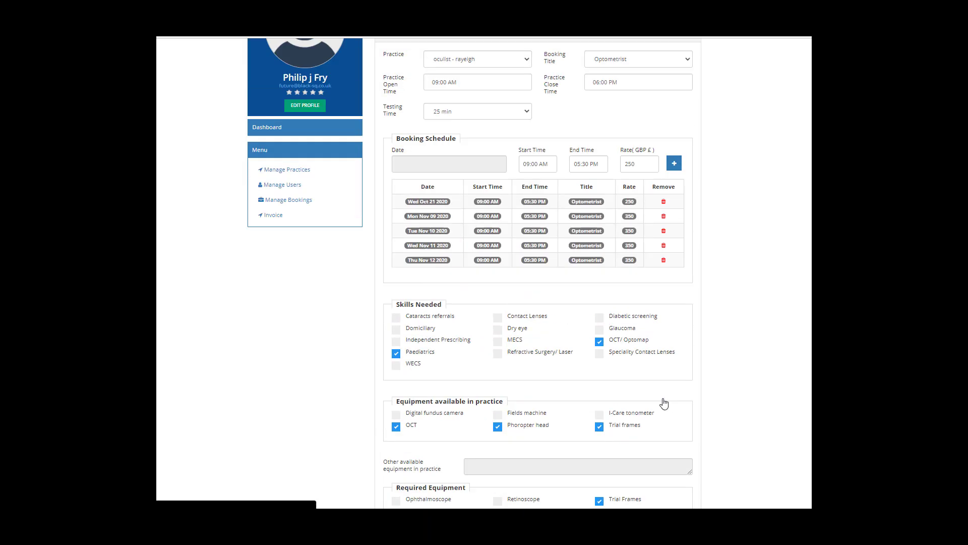
scroll(663, 402, up, 1)
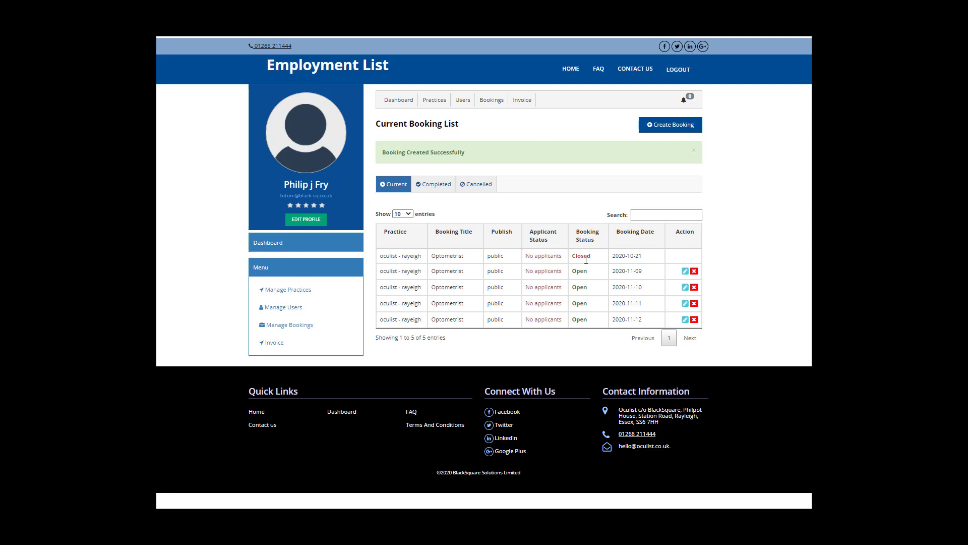
Step: Check the booking status of the 2020-10-21 entry in the current booking list and open the notifications
drag(598, 257, 569, 260)
click(688, 101)
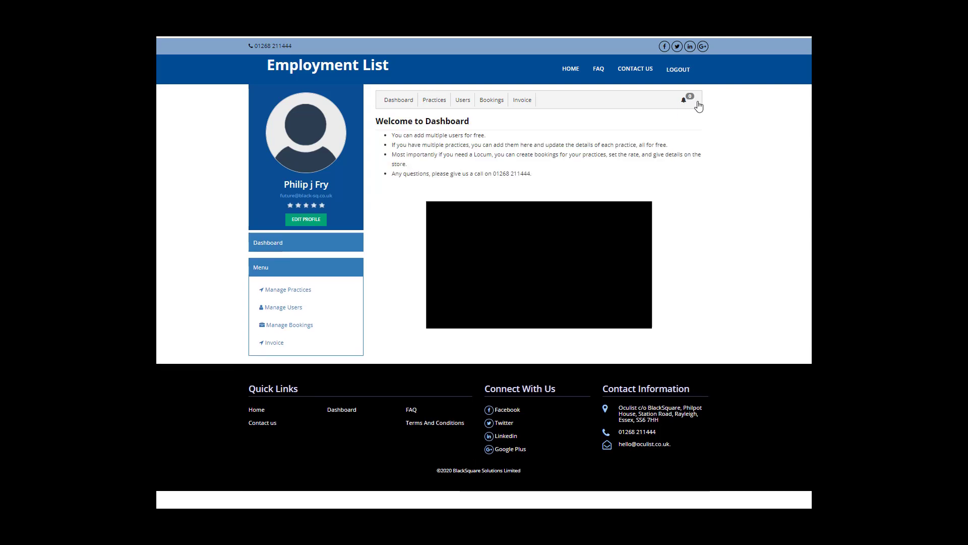